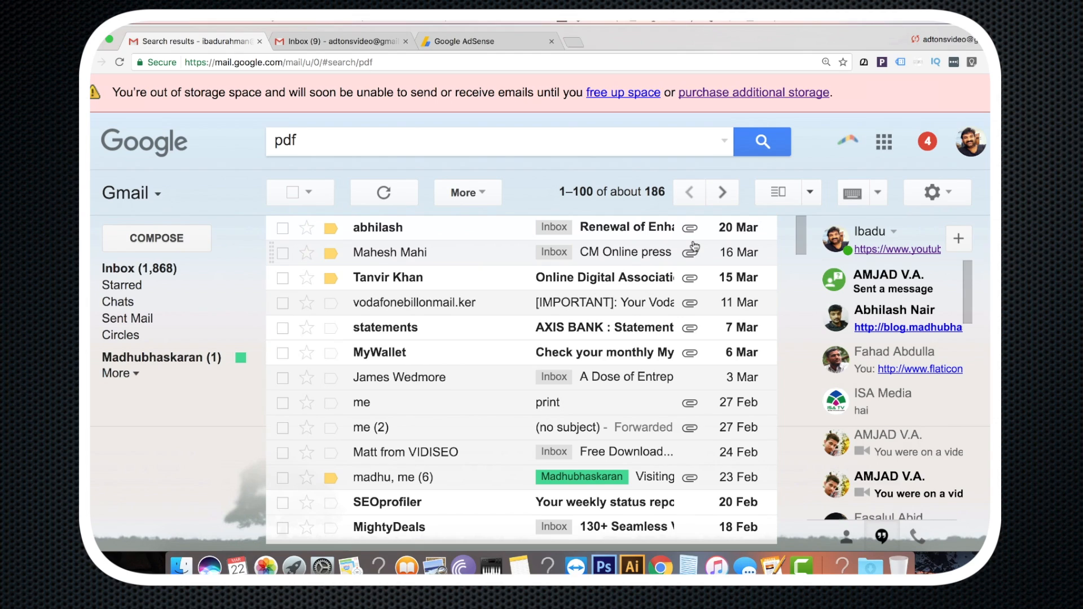
Look through the mail search results for "pdf" and open the advanced search options.
scroll(694, 246, down, 5)
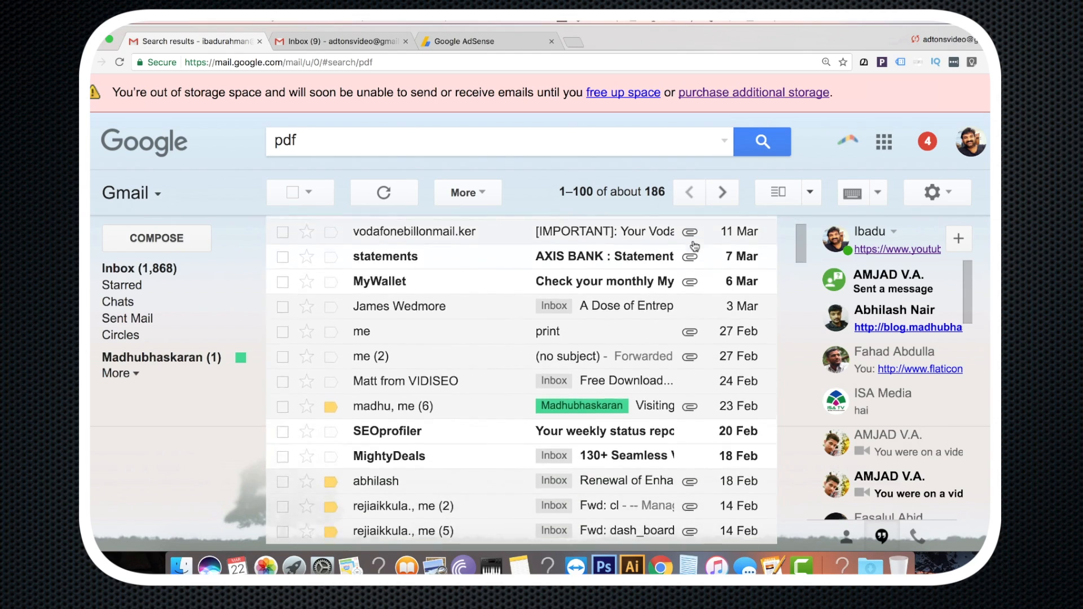
scroll(694, 246, up, 5)
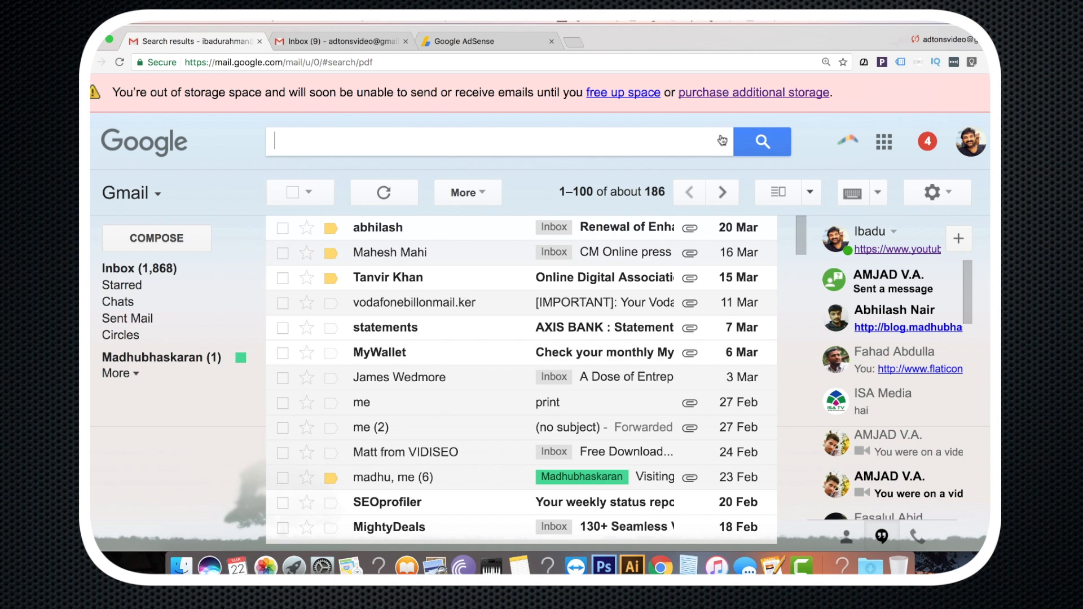
click(723, 141)
click(372, 177)
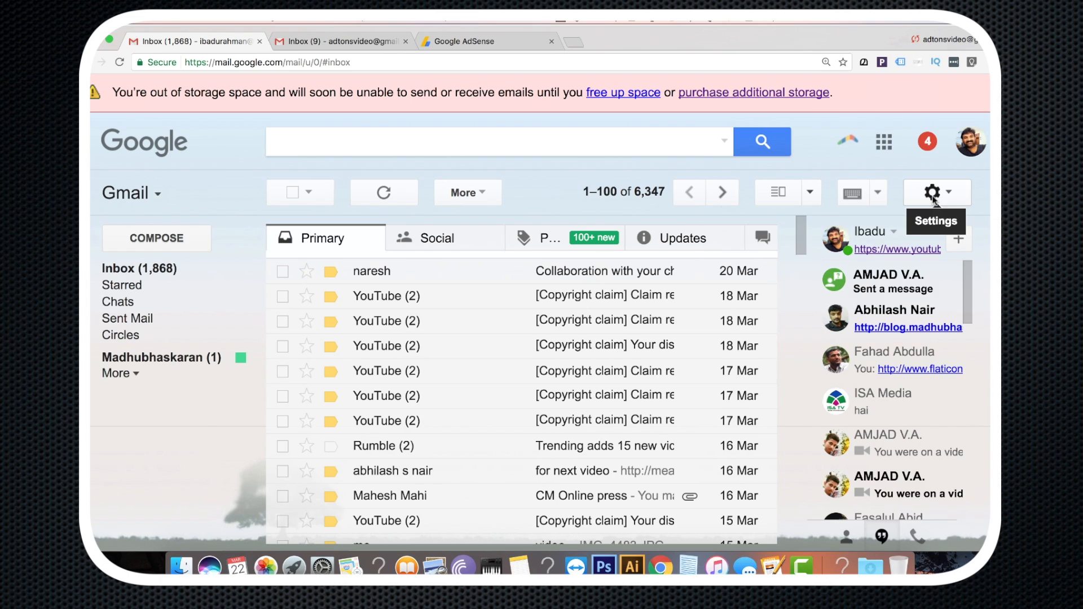
In the account settings, add another owned email address for sending mail.
click(932, 193)
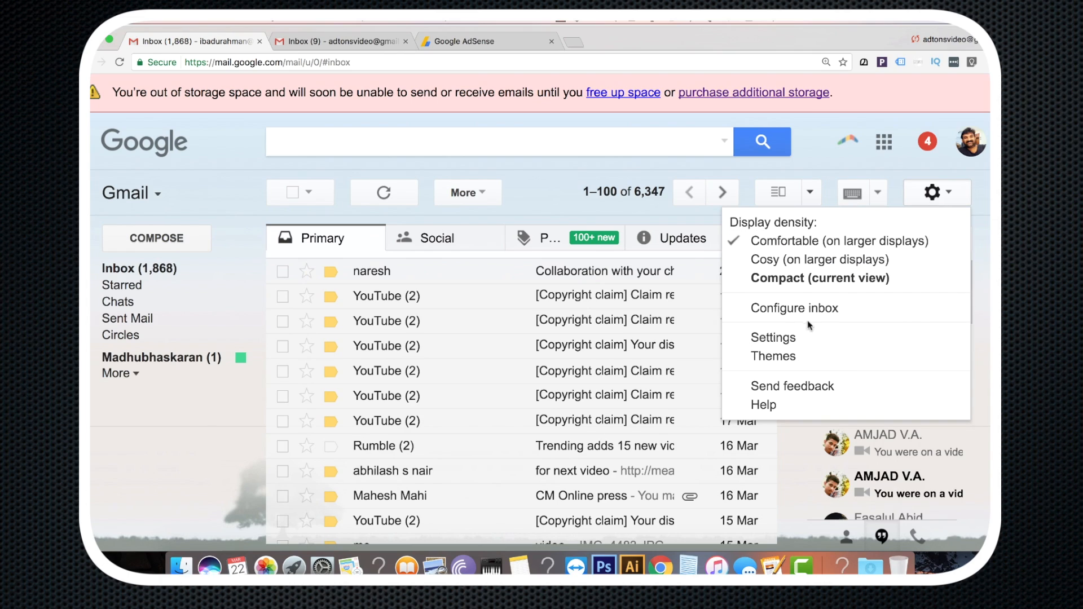
click(808, 335)
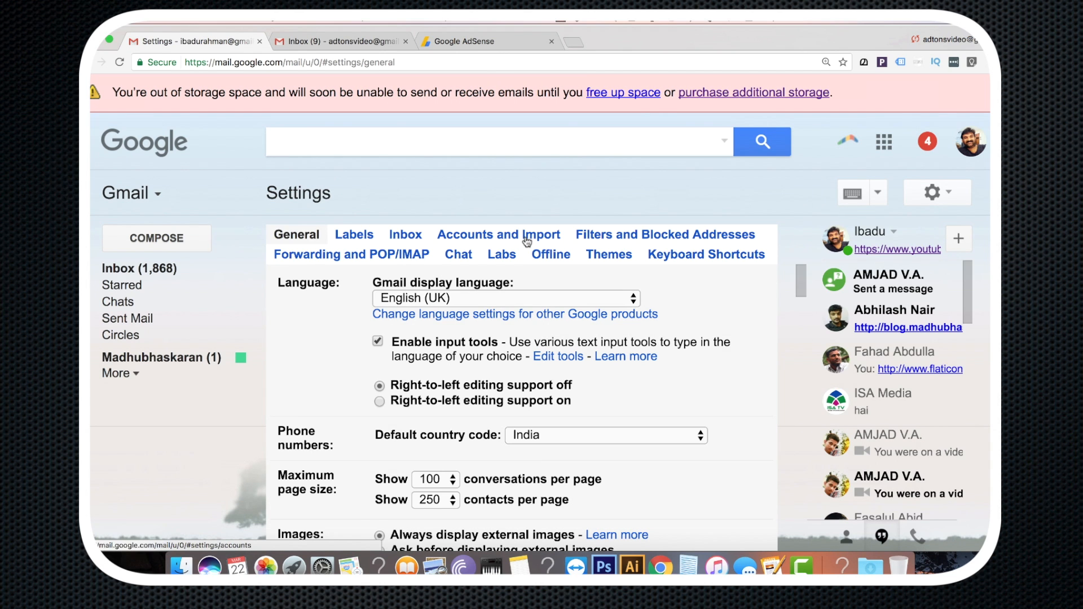
click(526, 241)
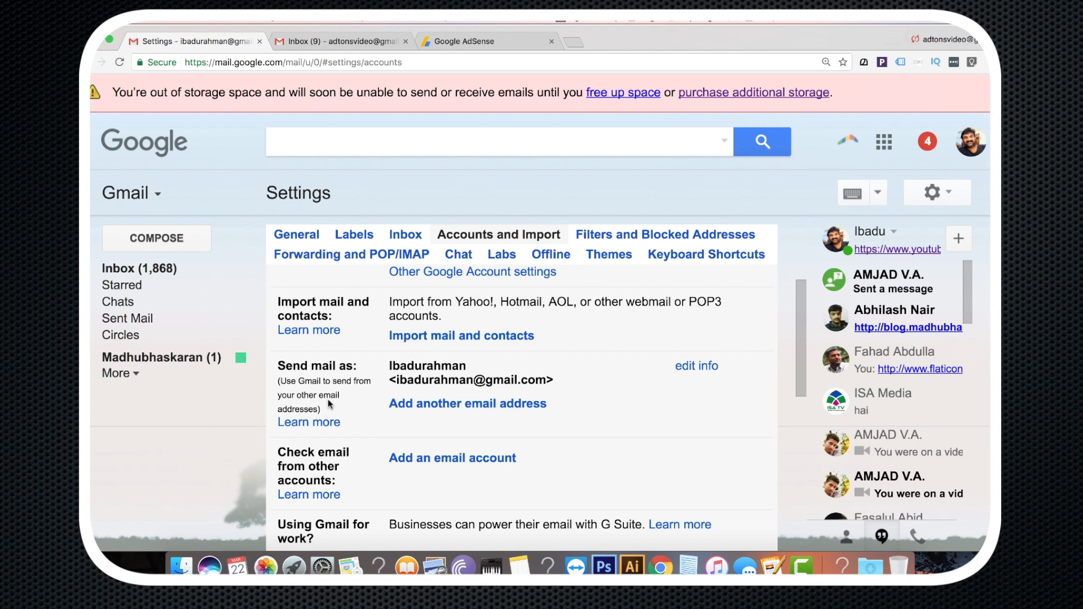
click(427, 403)
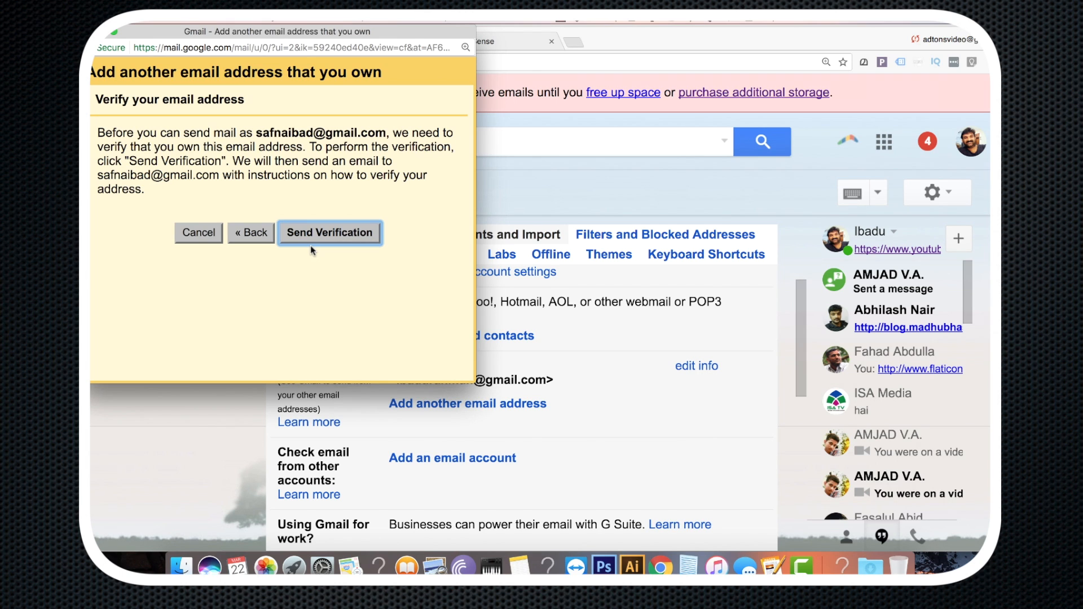
Send the verification email to the added address and verify it with the pasted confirmation code.
click(333, 232)
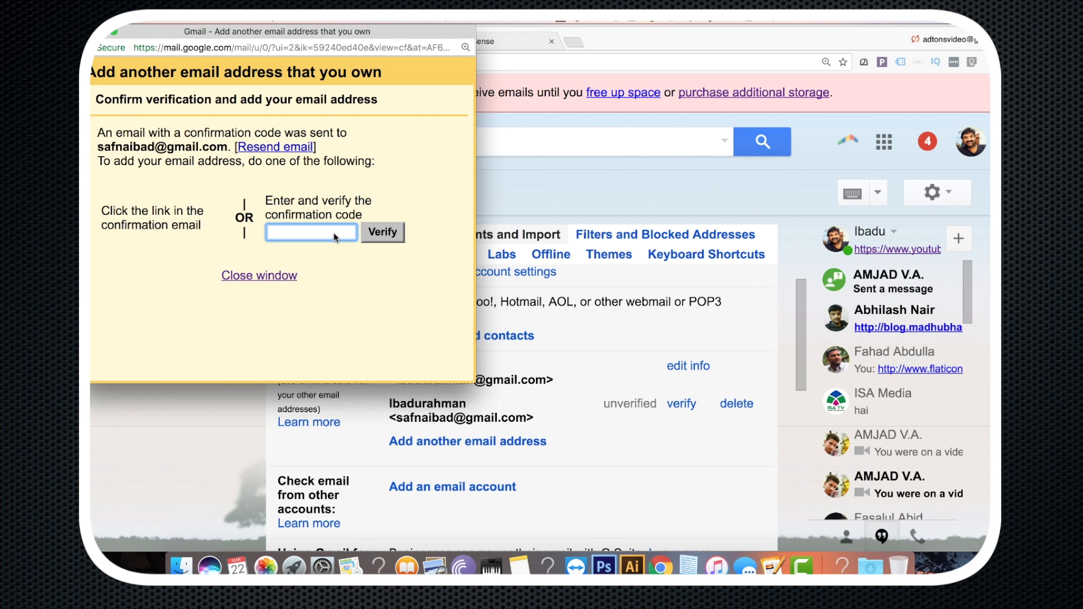
click(382, 231)
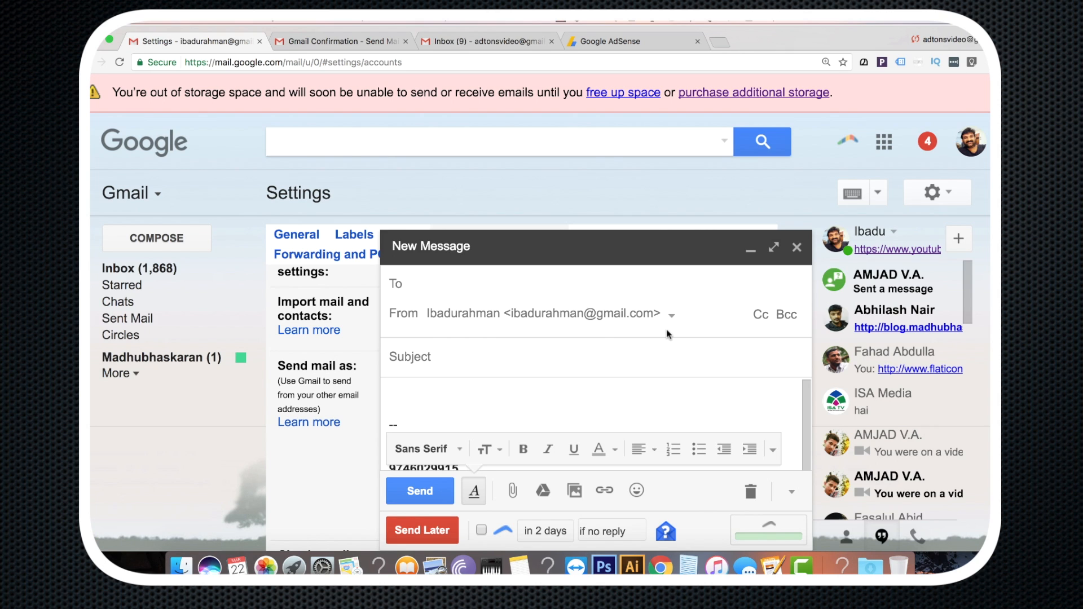
Set the newly added address as sender of the new message and send it to a contact with "test" as subject and body.
click(671, 316)
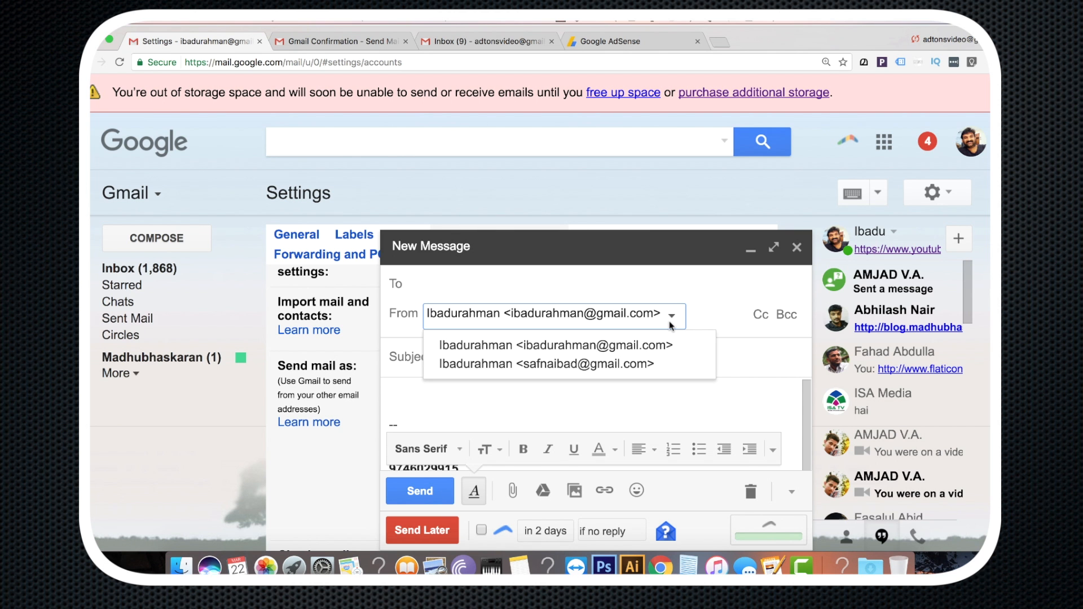
click(614, 369)
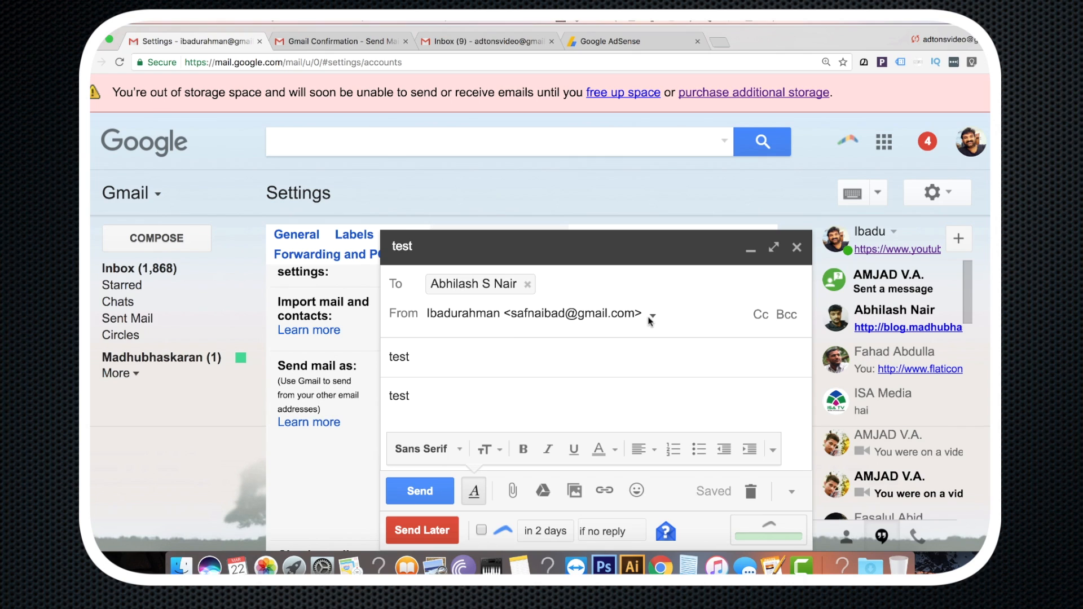
click(434, 485)
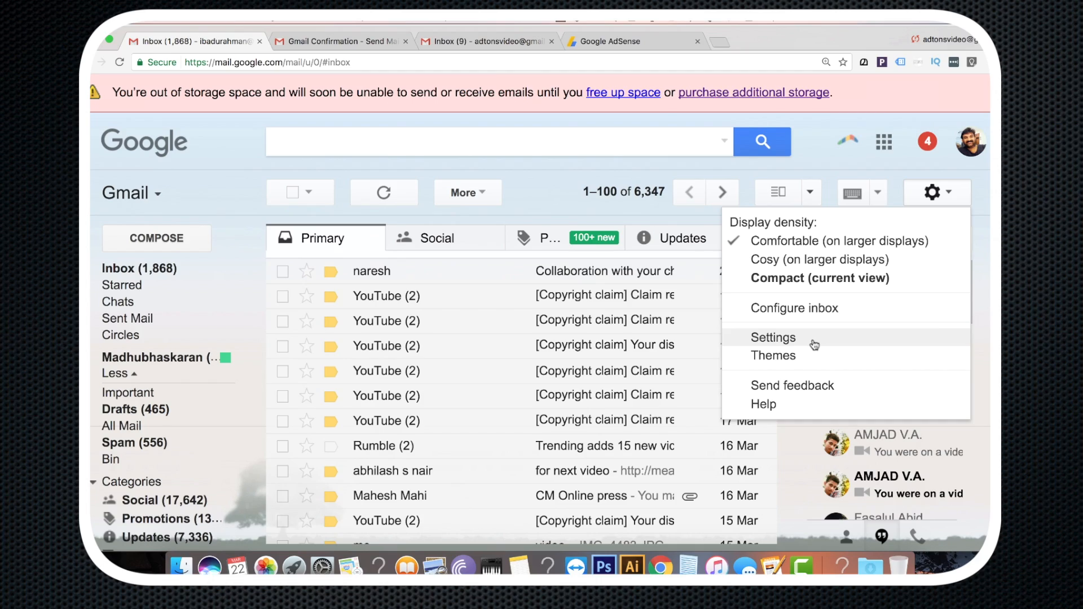
Start a new mail filter in the settings for messages from the pasted sender email address.
click(814, 339)
click(576, 236)
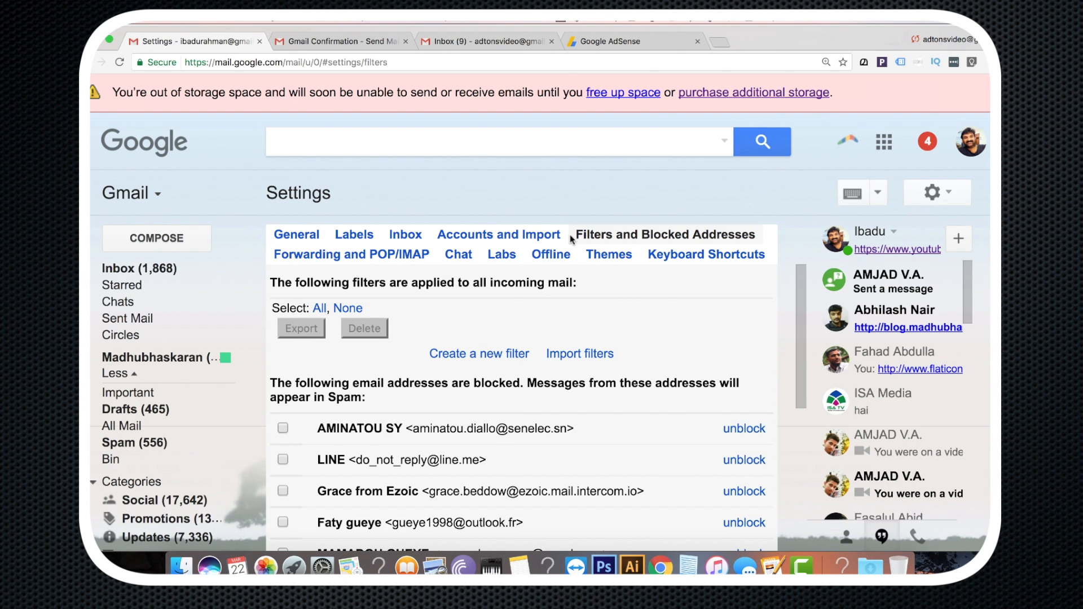
click(443, 353)
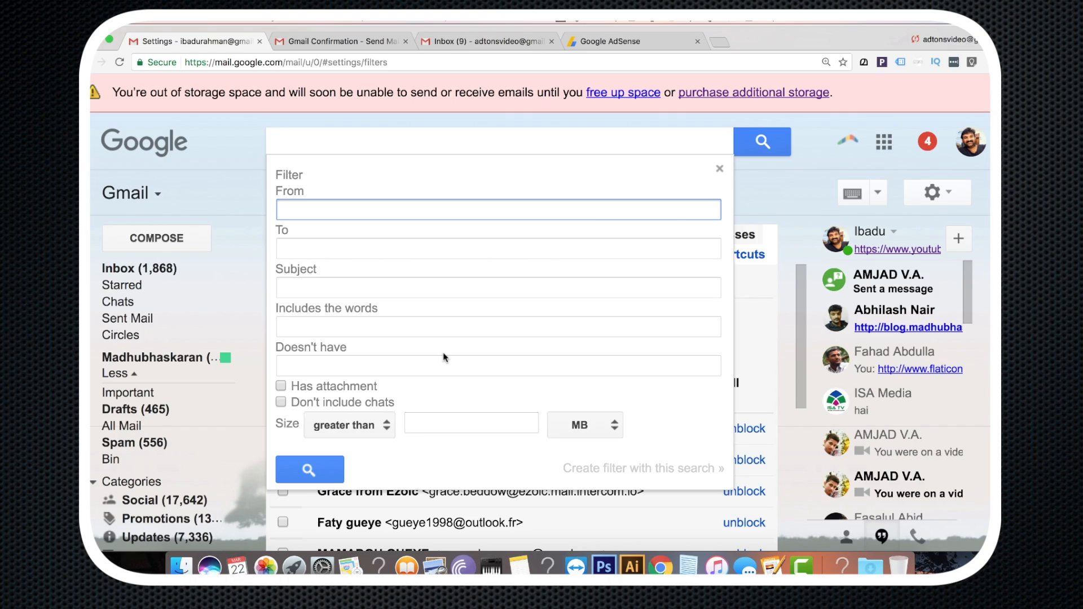
key(super+v)
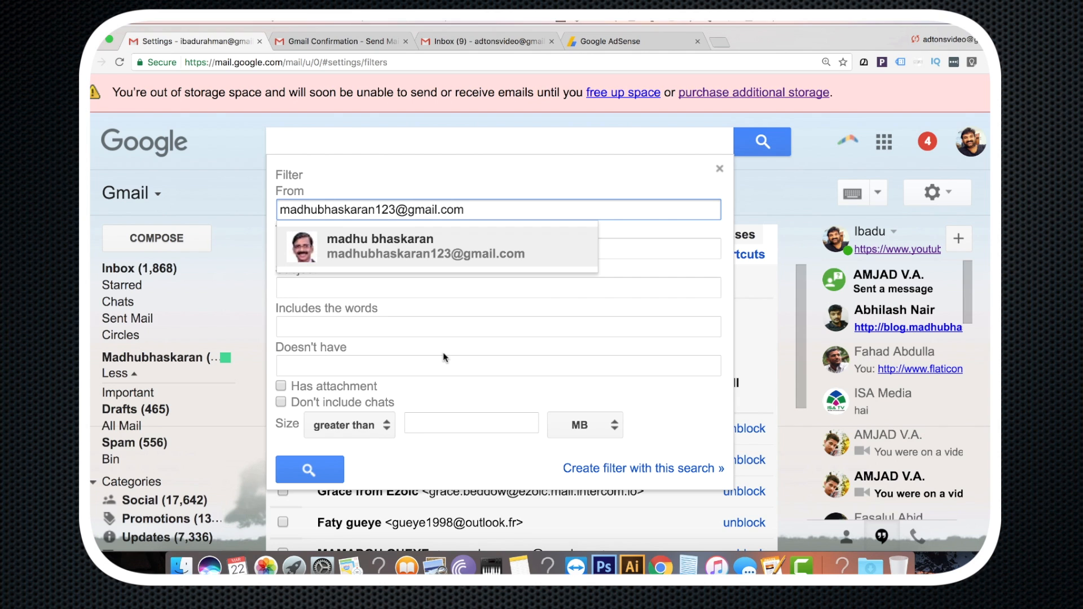
click(421, 254)
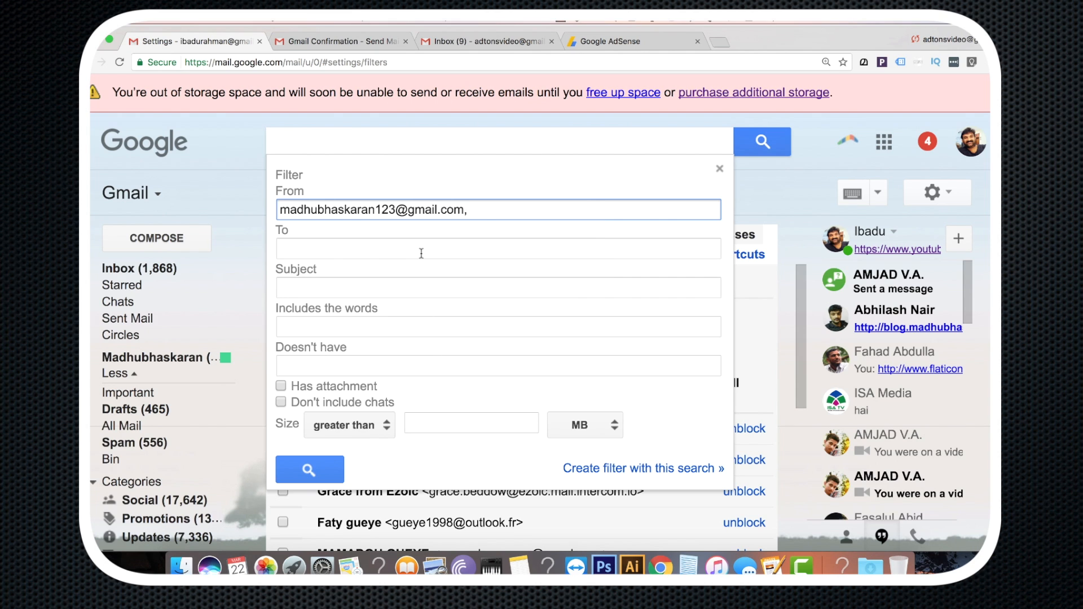
click(585, 470)
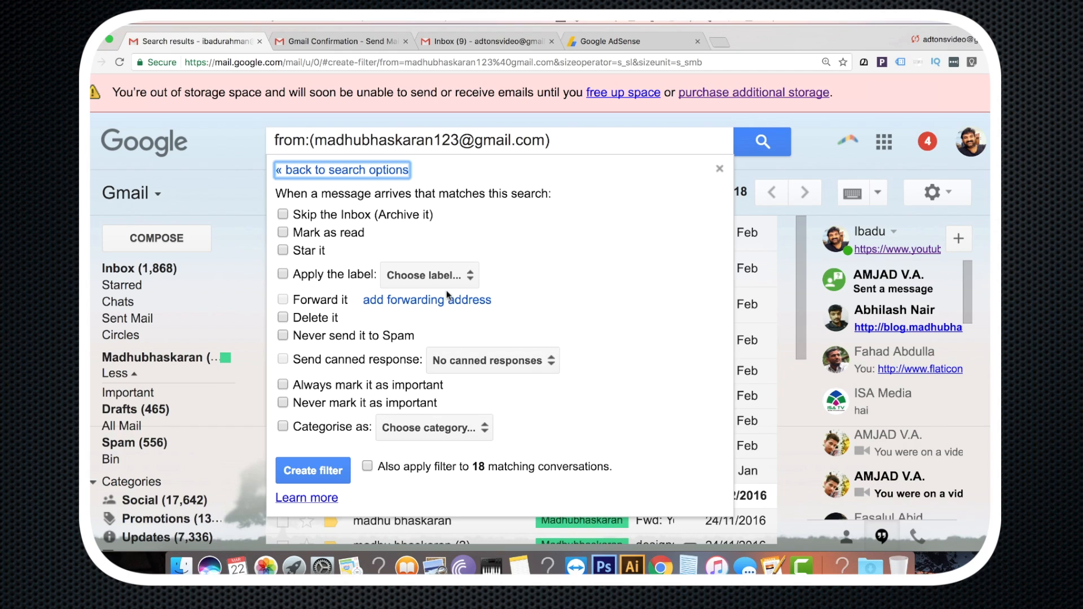
Create the filter with a new label named after the sender, applying it to the existing matching conversations too.
click(450, 282)
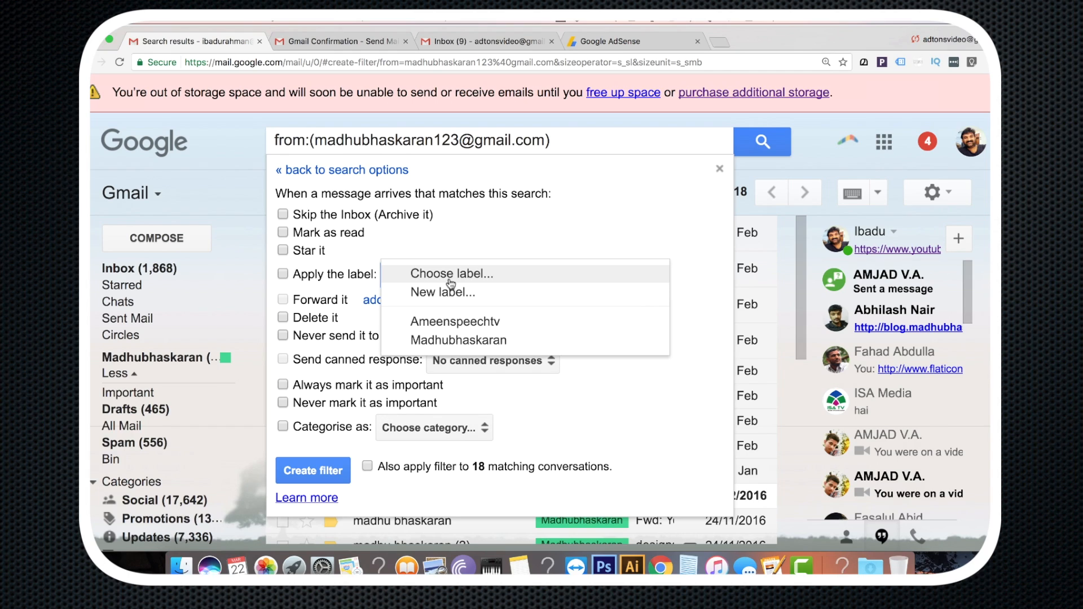
click(452, 294)
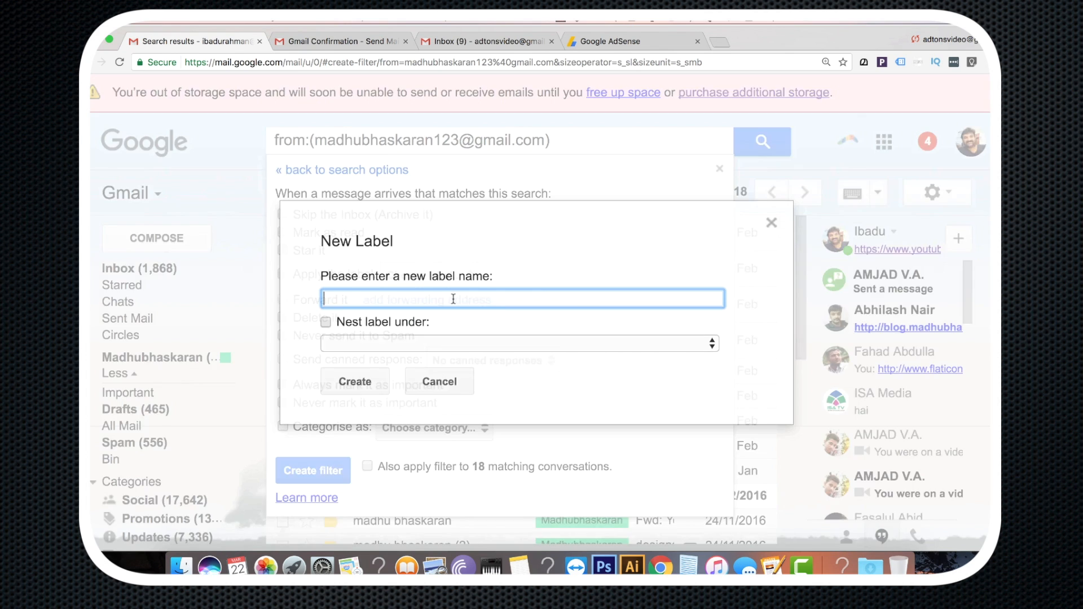
text(madhu Sir)
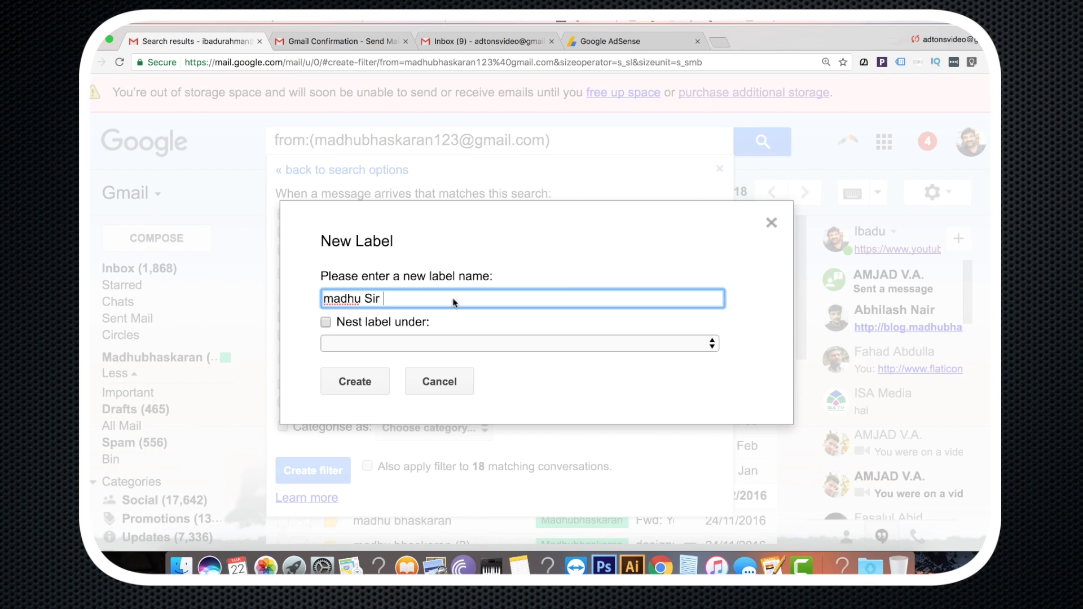
click(362, 388)
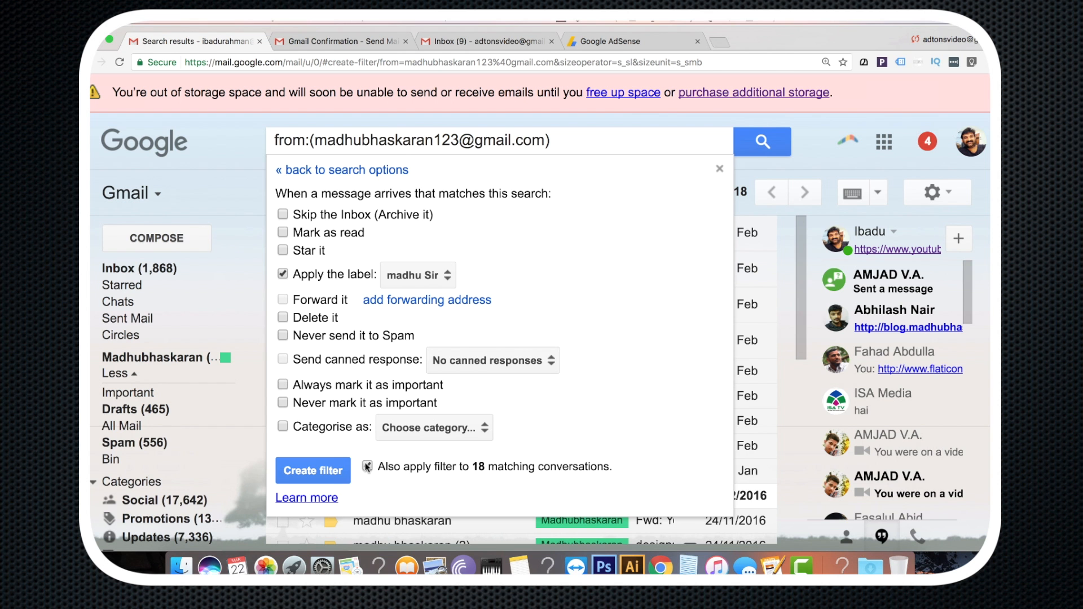
click(290, 473)
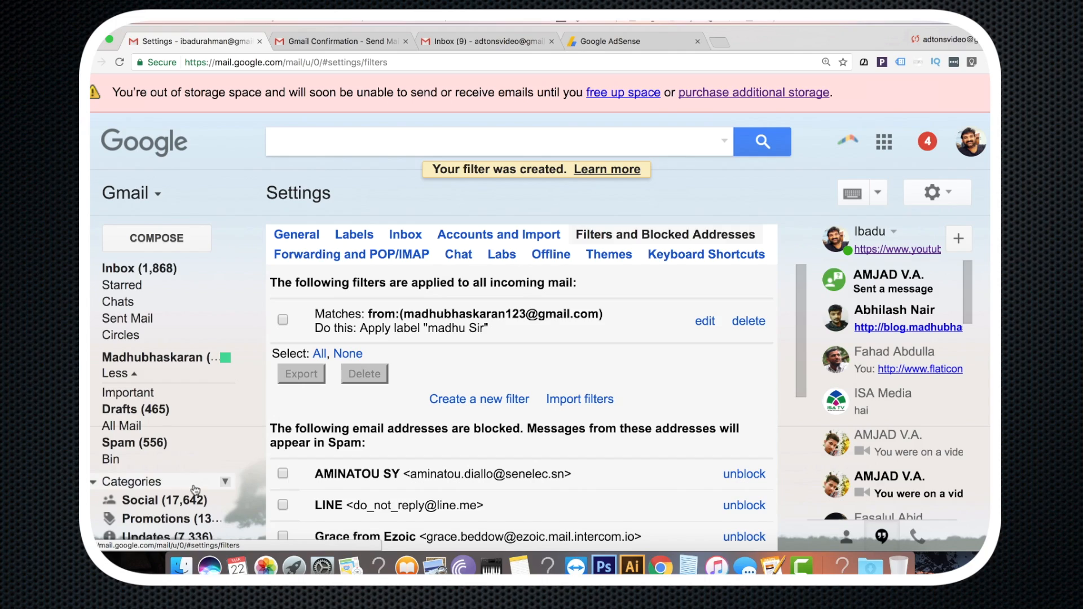
Open the new label and look through the conversations filed under it.
scroll(193, 488, down, 5)
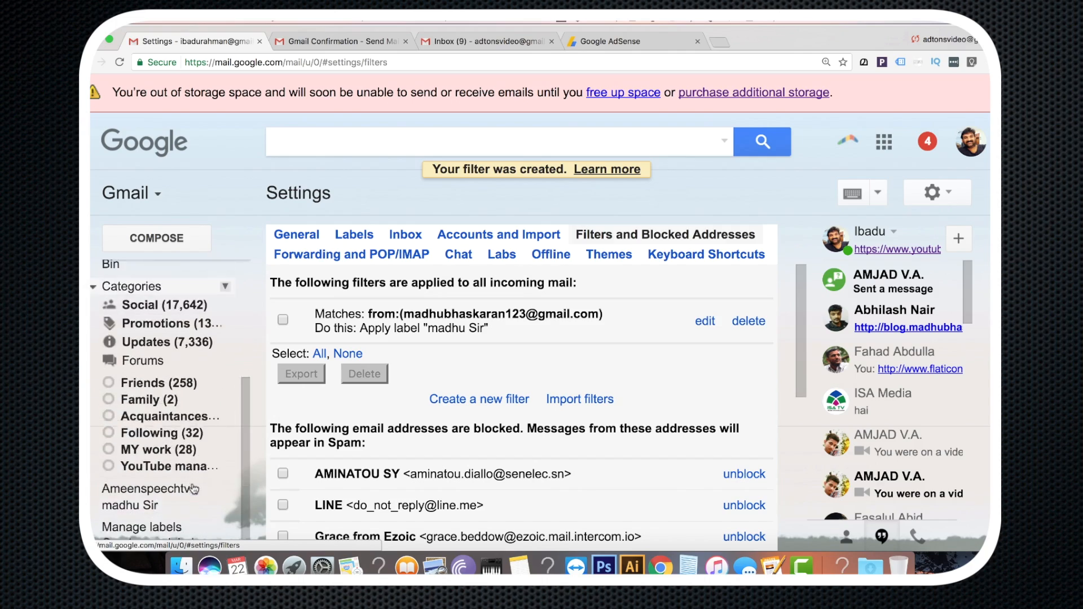
click(164, 507)
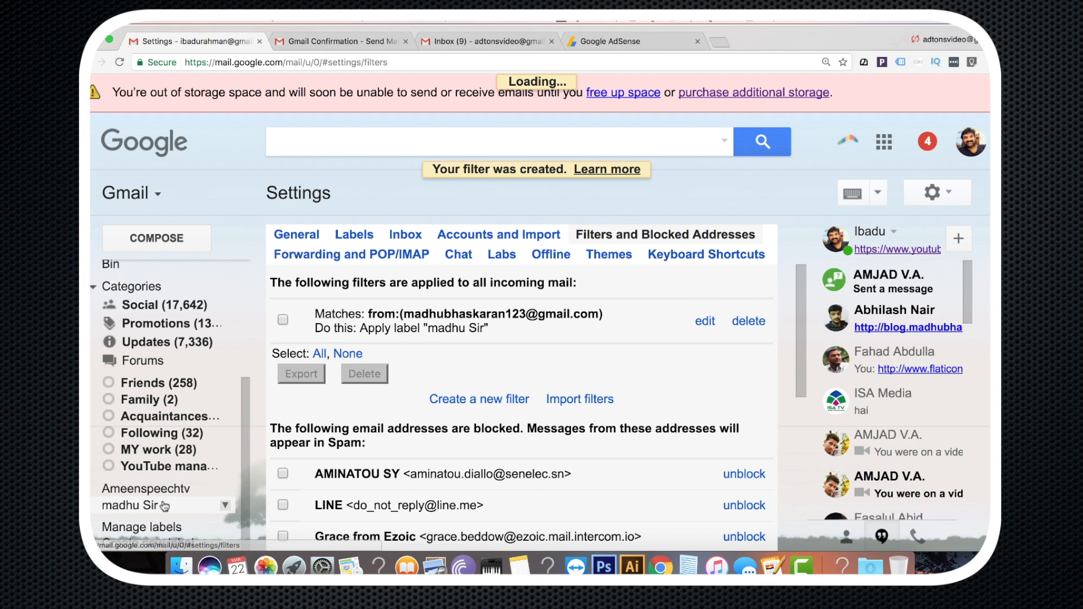
scroll(423, 392, down, 10)
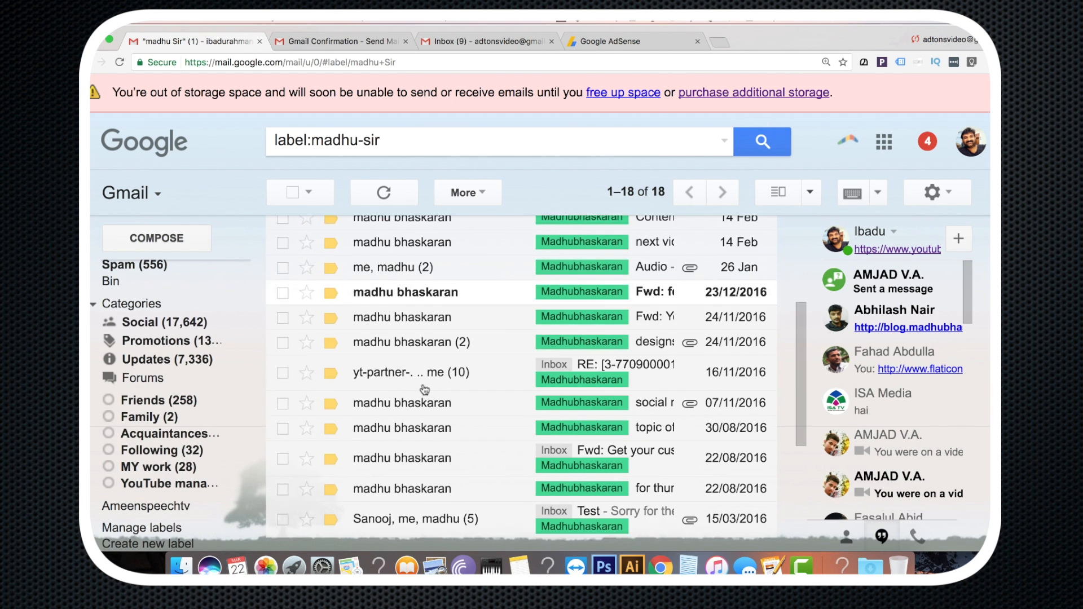
scroll(426, 384, up, 10)
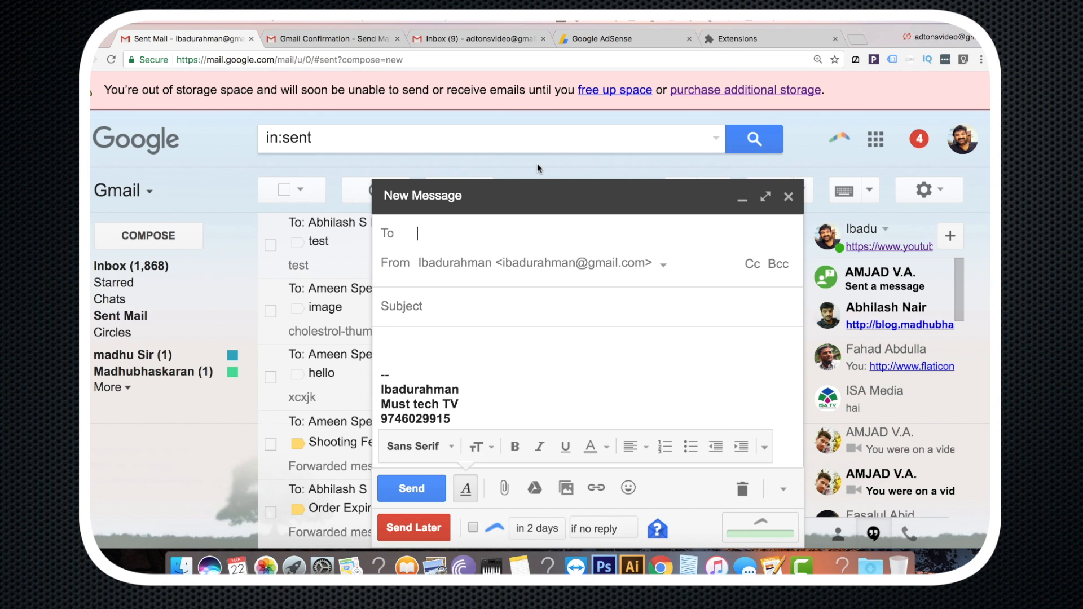
Address the new message to a contact, with "video" as the subject and "test" as the body.
text(a)
click(475, 303)
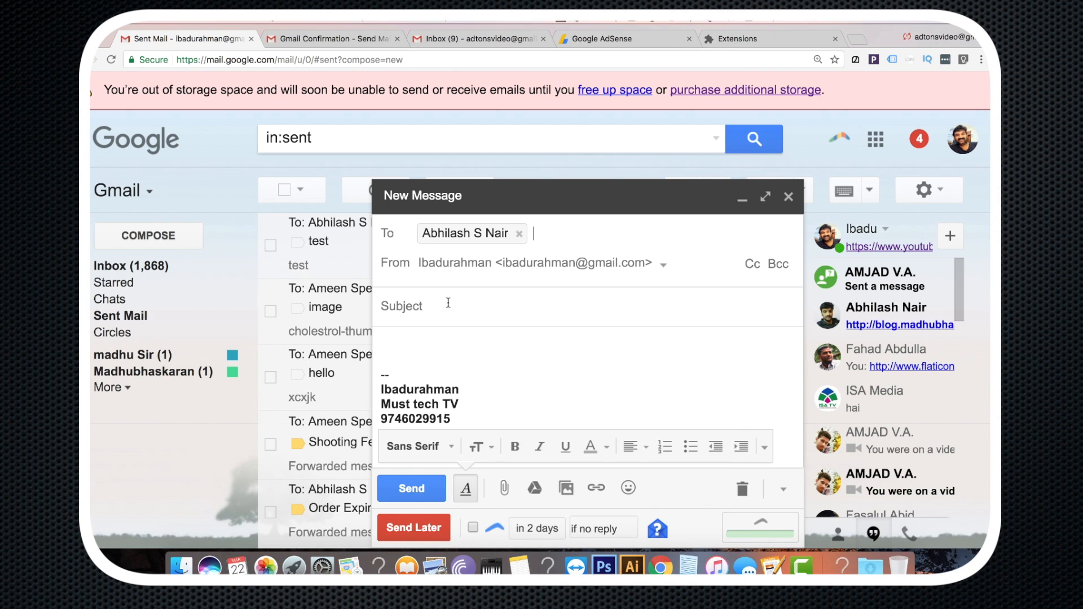
click(447, 302)
text(video)
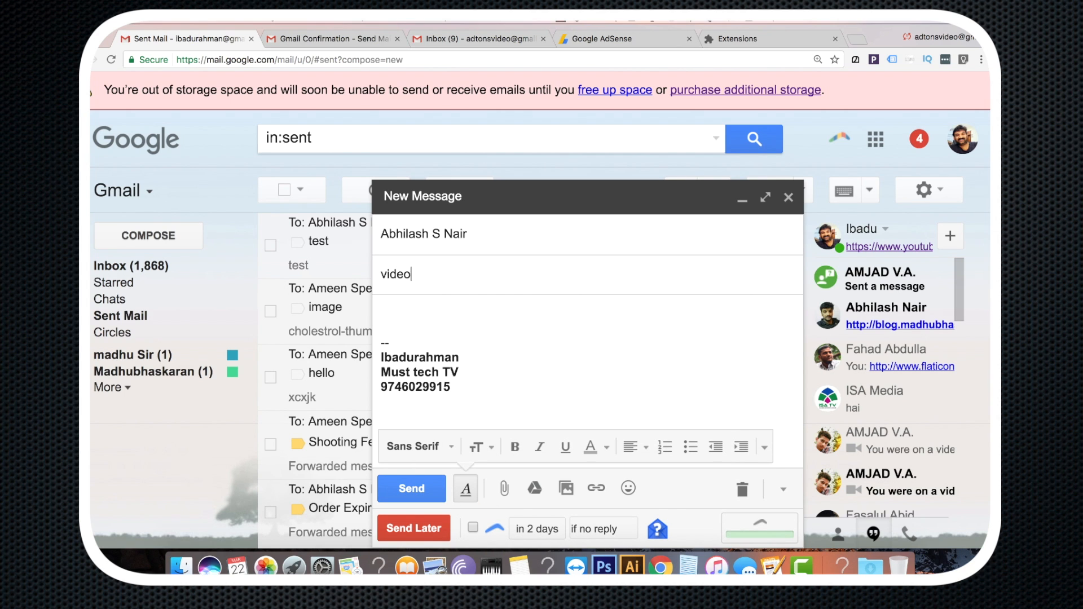
click(430, 309)
text(test)
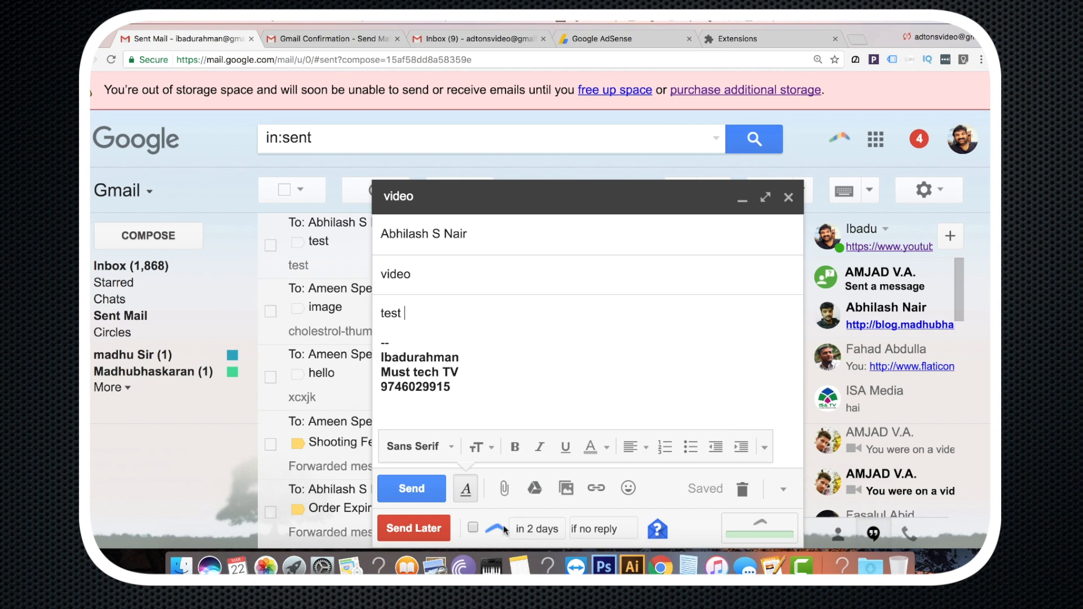
Open the time choices for the new message's no-reply reminder.
click(523, 530)
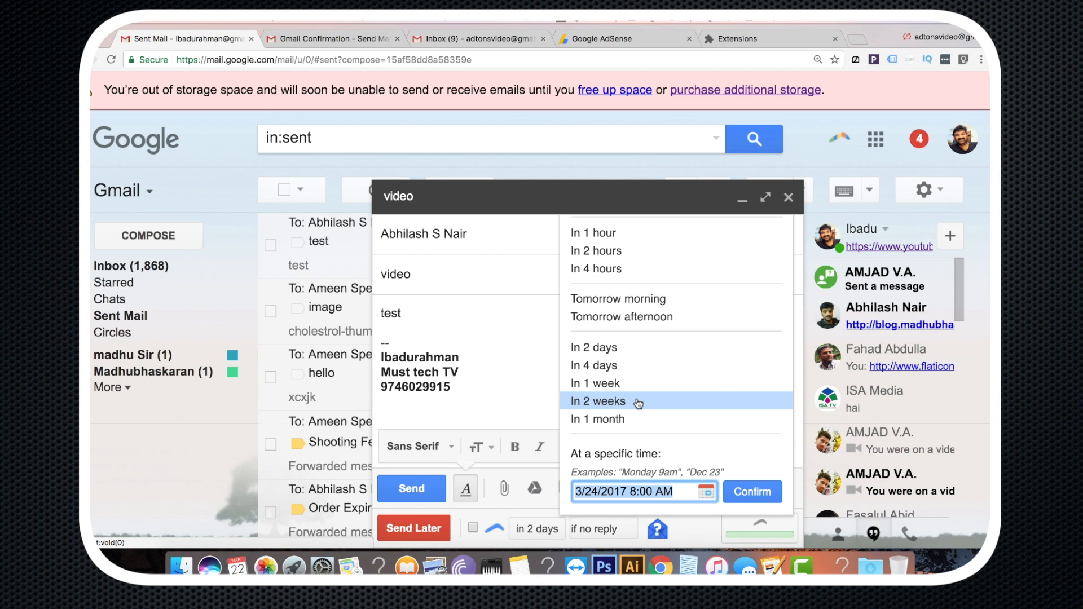